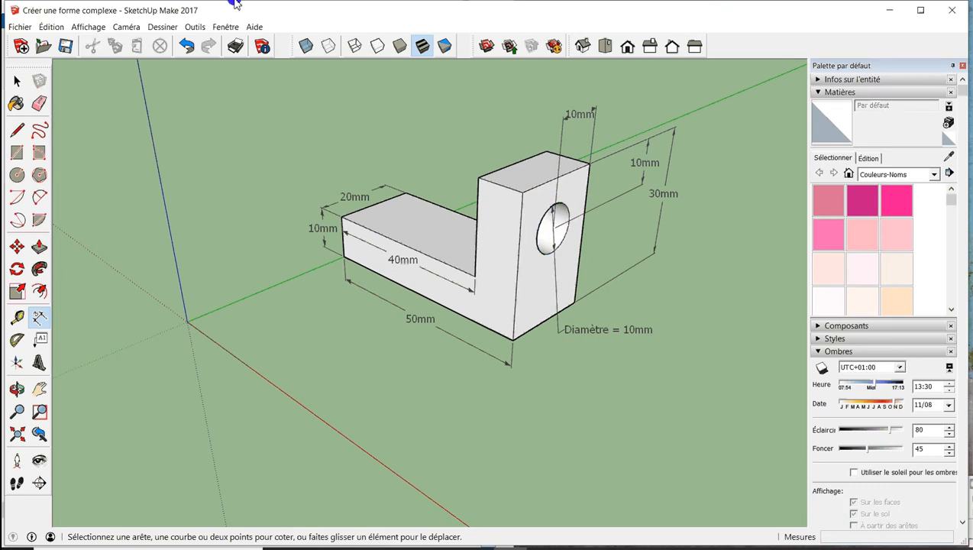
- Check the length format, unit and precision settings in the model information
click(220, 28)
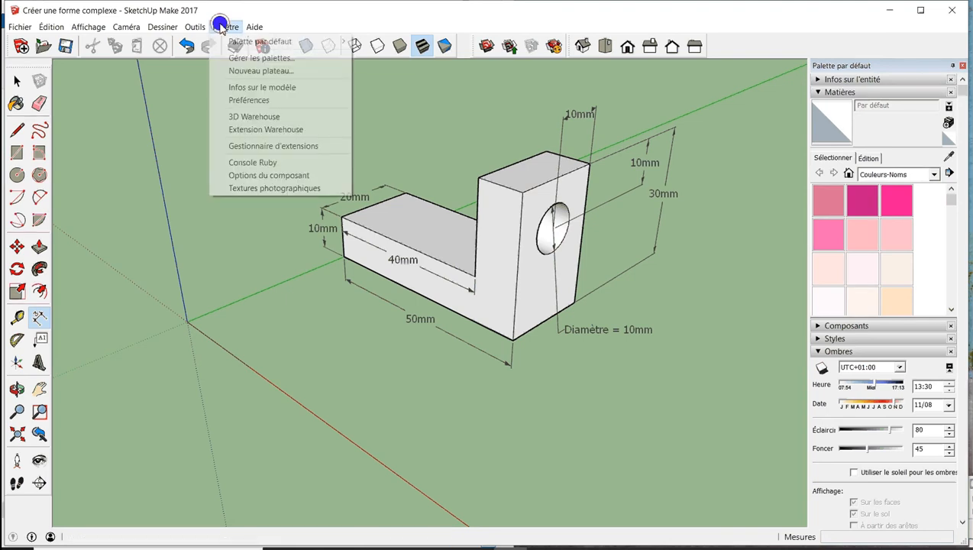
click(236, 88)
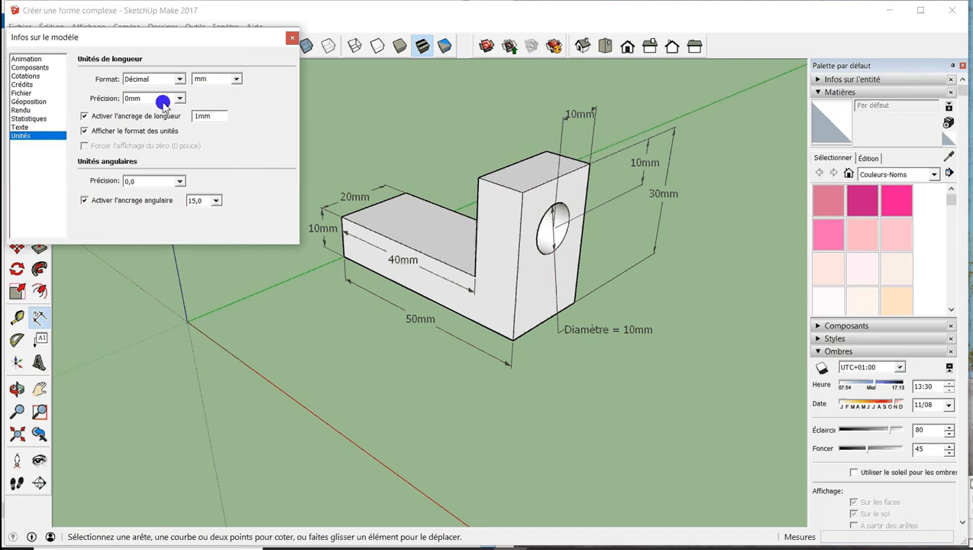
click(292, 38)
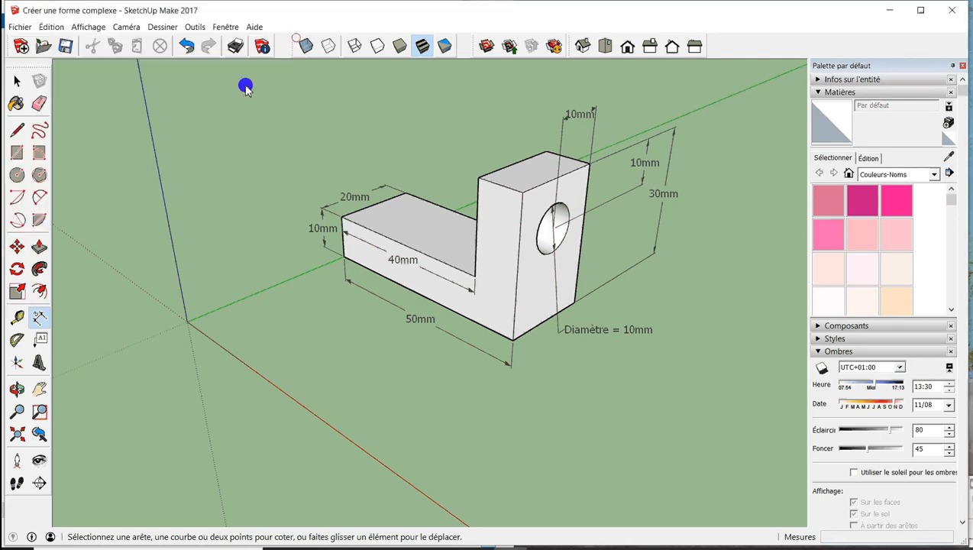
click(309, 226)
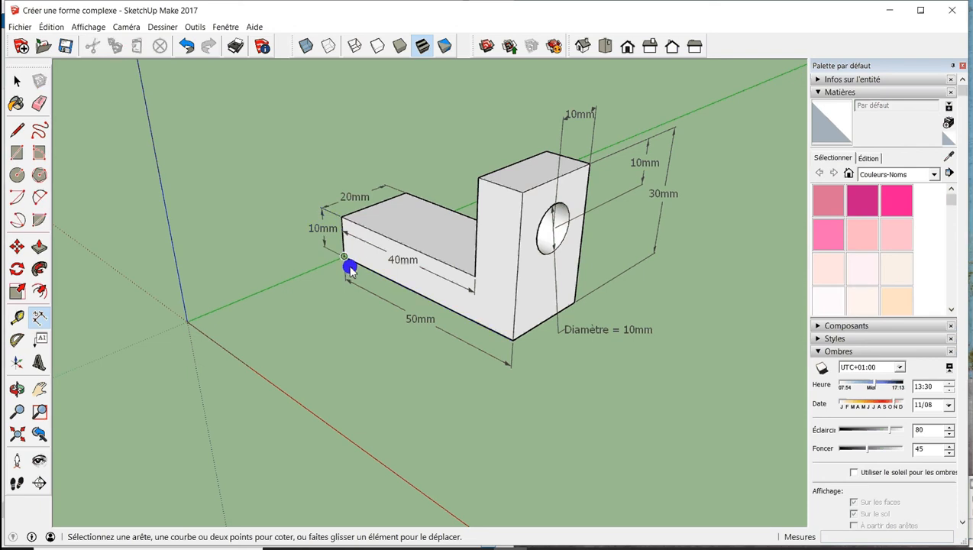
- Draw a 50 by 20 mm rectangle on the ground plane, starting from the origin along the red axis
click(18, 152)
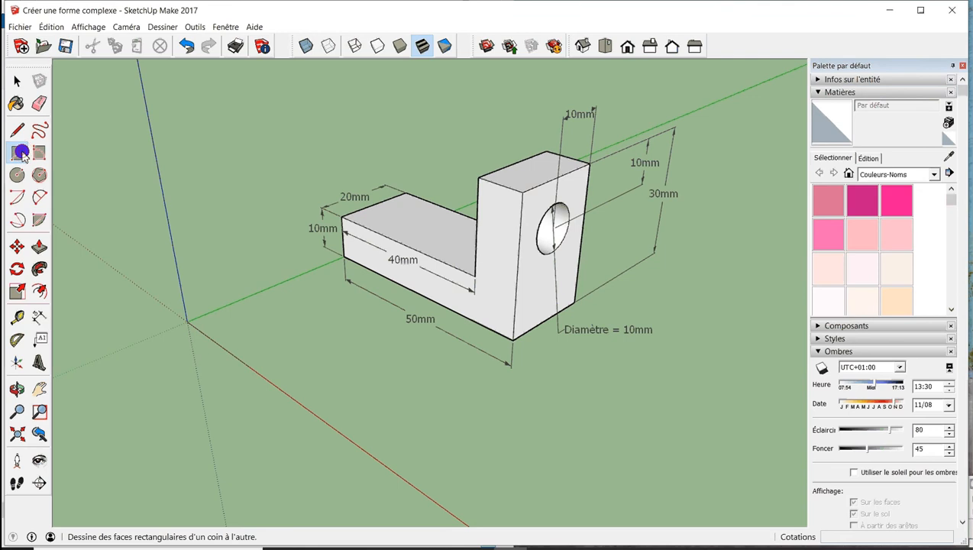
click(188, 322)
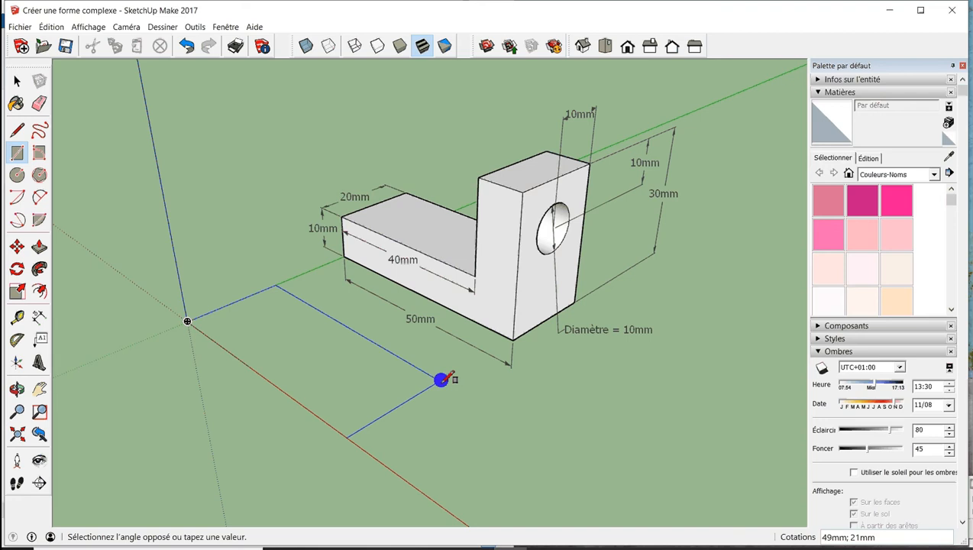
text(50;20)
key(Return)
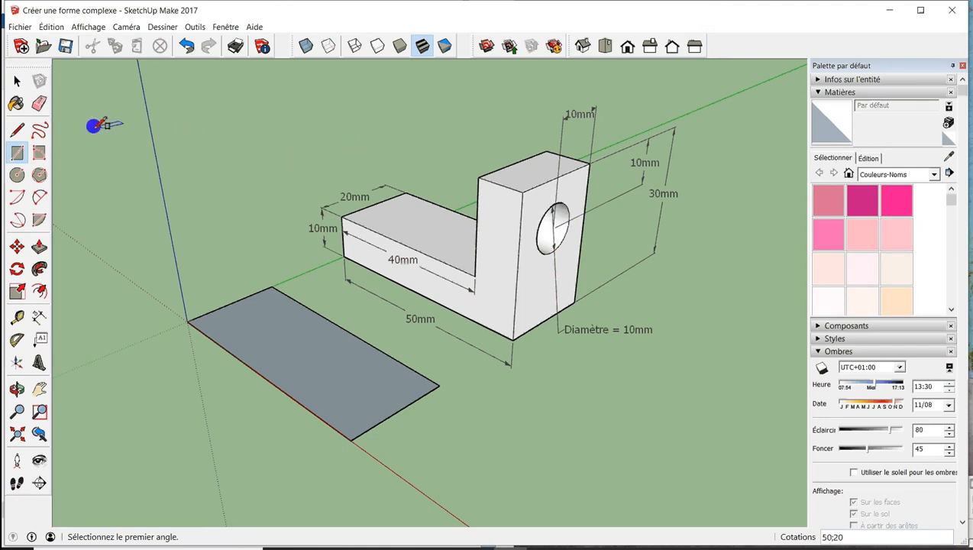
- Push/Pull the rectangle up 10 mm into a block
click(40, 246)
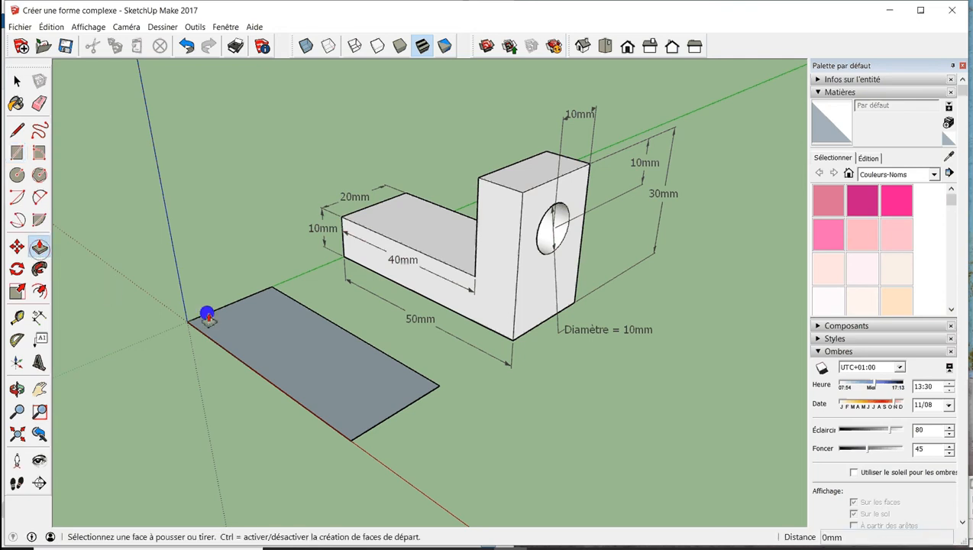
click(339, 390)
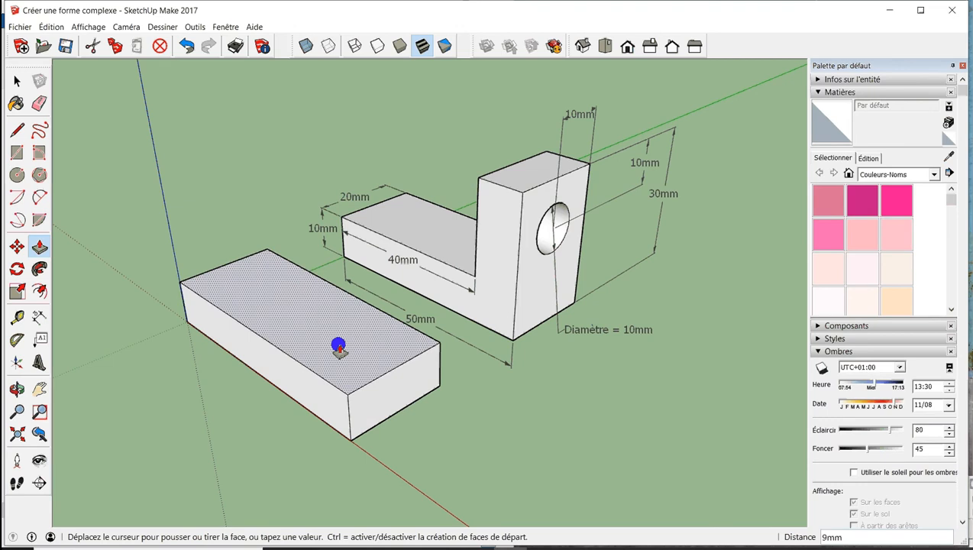
text(10)
key(Return)
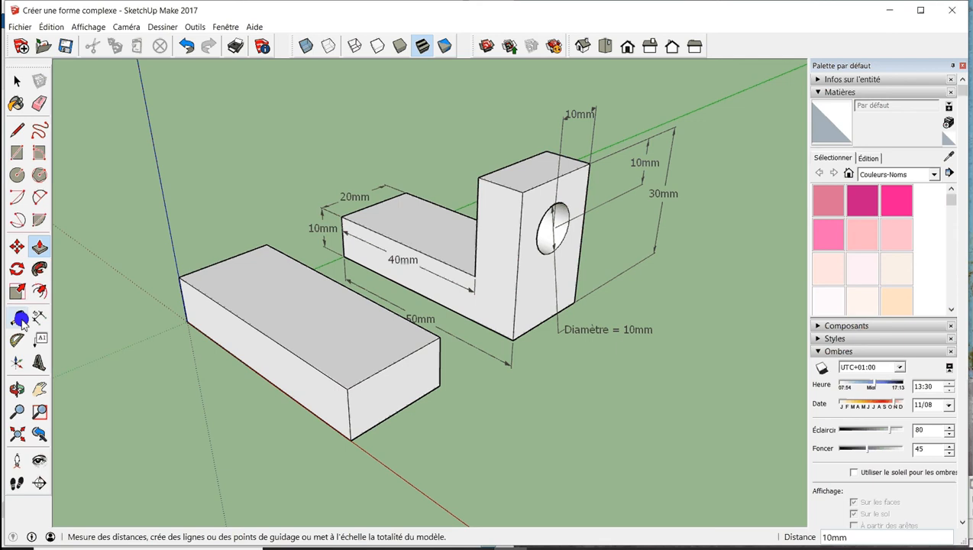
- Place a guide 10 mm in from the end edge farthest from the origin and draw a line along it across the block's top face
click(18, 318)
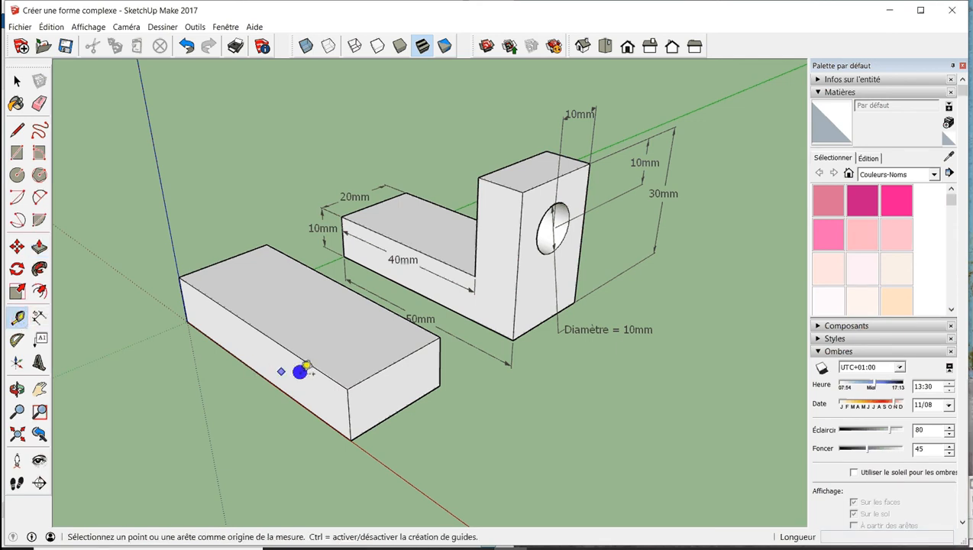
click(378, 371)
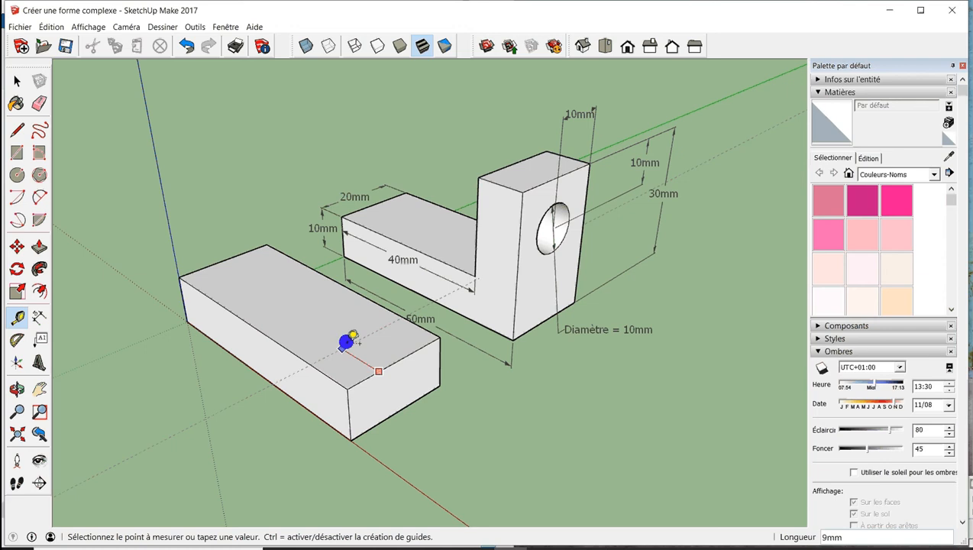
text(10)
key(Return)
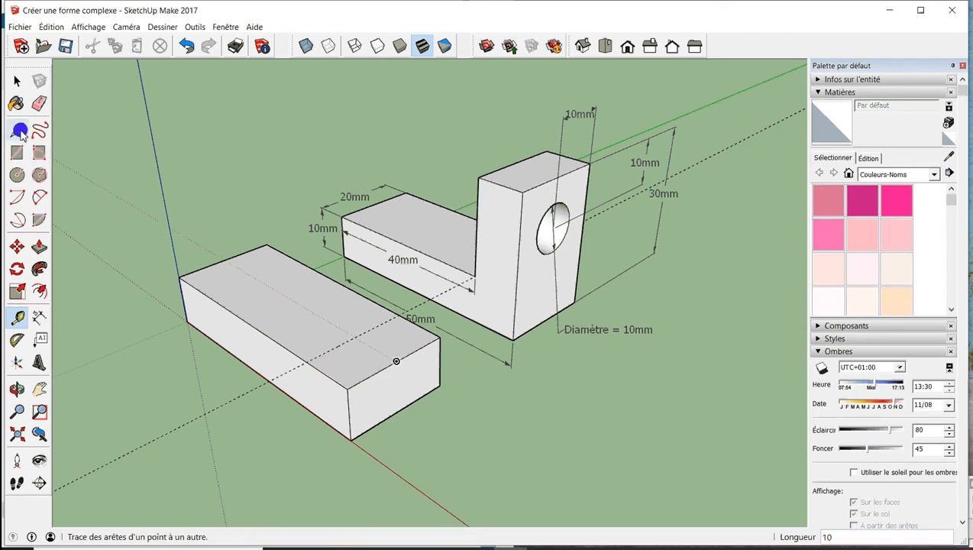
click(18, 130)
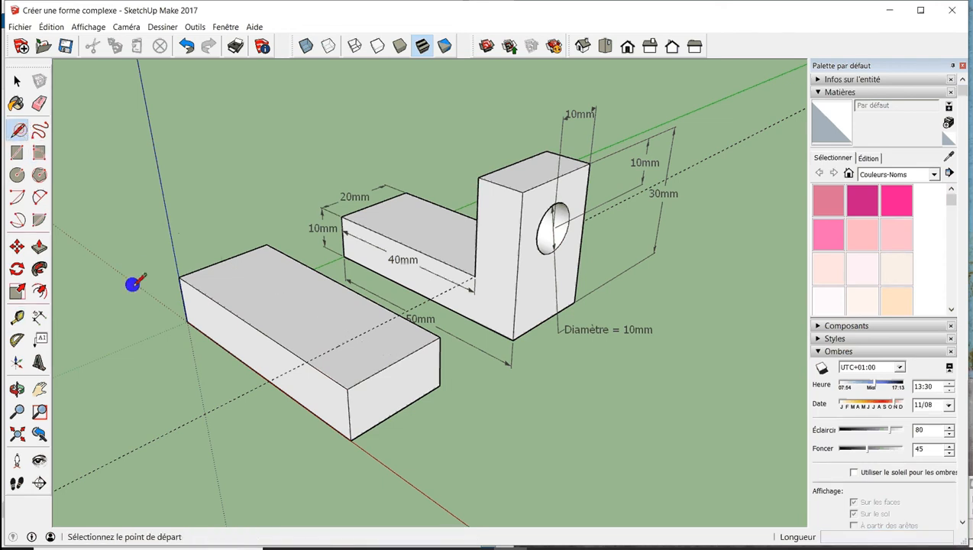
click(308, 360)
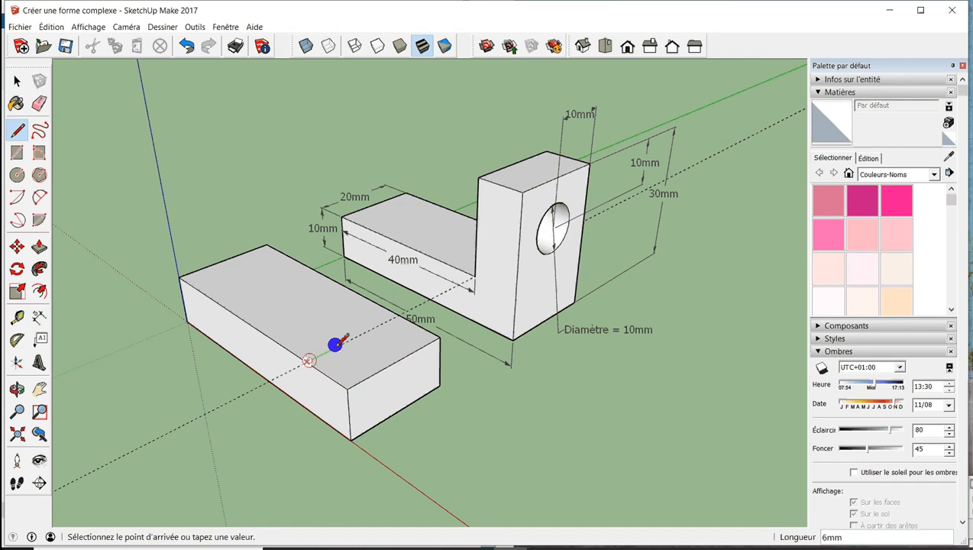
click(401, 314)
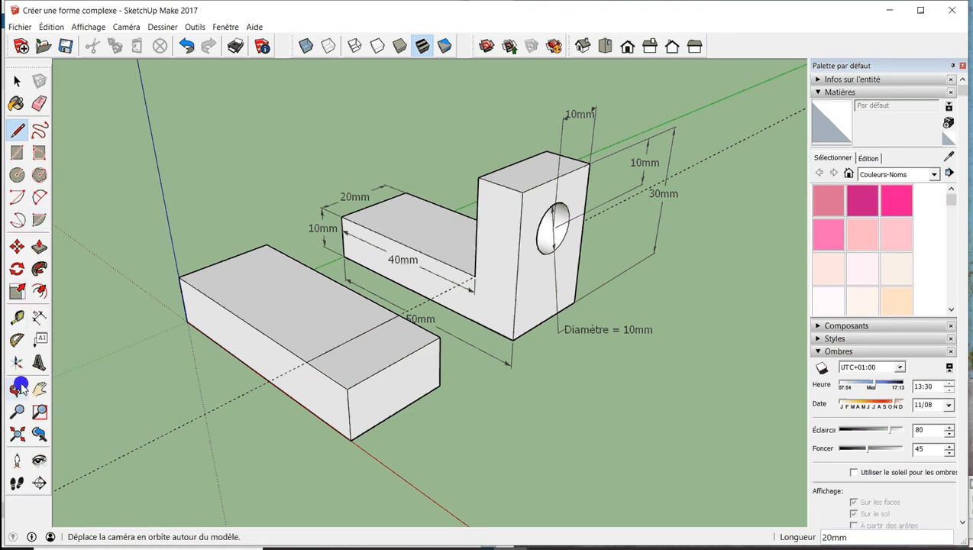
- Push/Pull the narrow end strip of the block's top face up 20 mm to form the upright
click(41, 250)
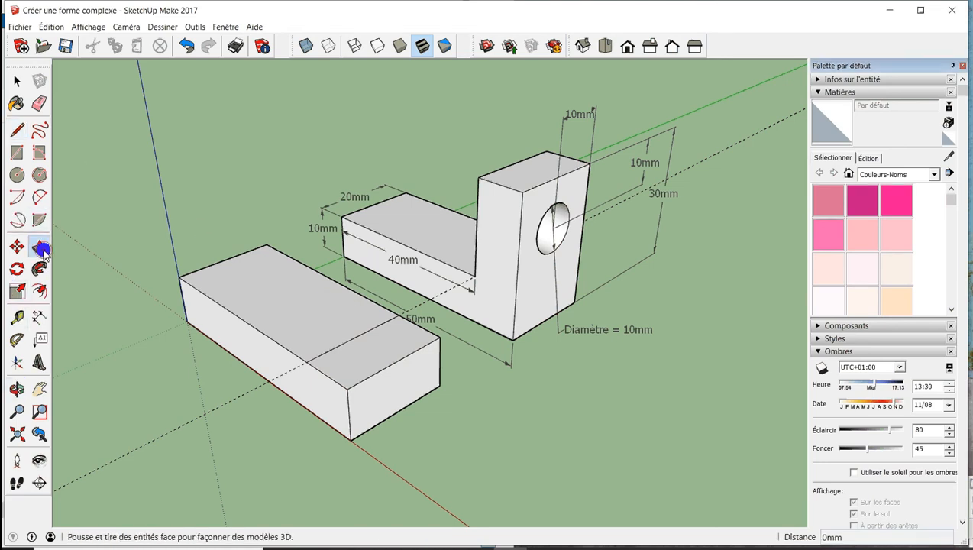
click(370, 354)
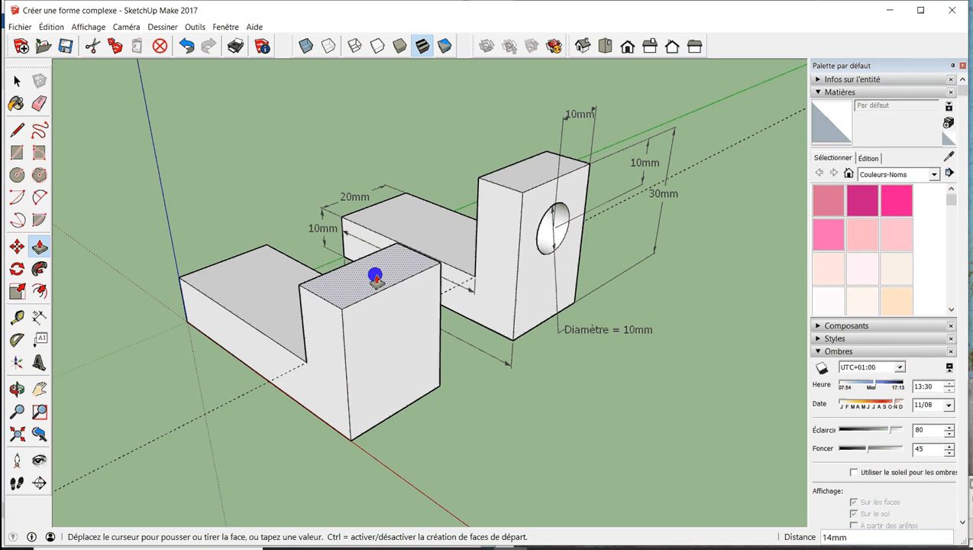
text(20)
key(Return)
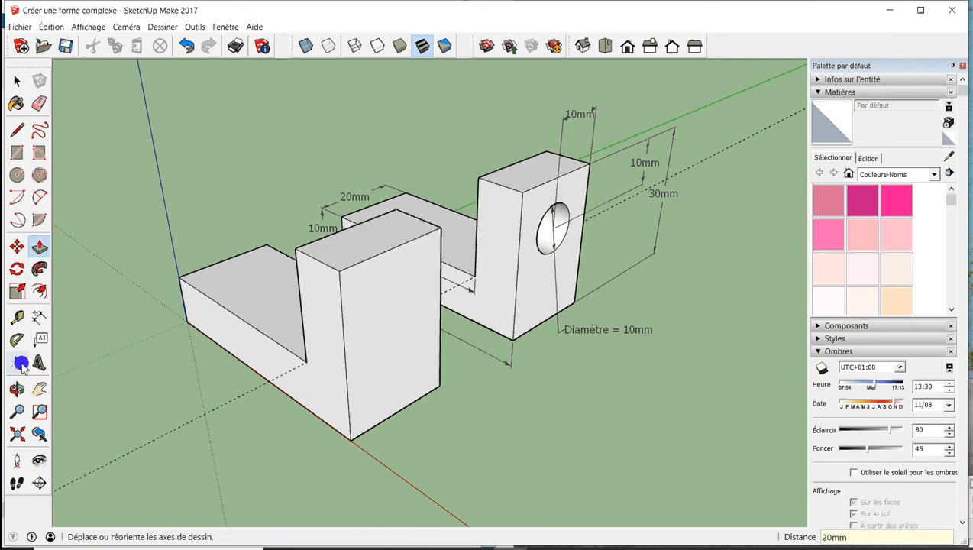
- Place two guides on the upright's outer face, one 10 mm below its top edge and one 10 mm in from its side edge
click(19, 387)
drag(517, 326, 513, 184)
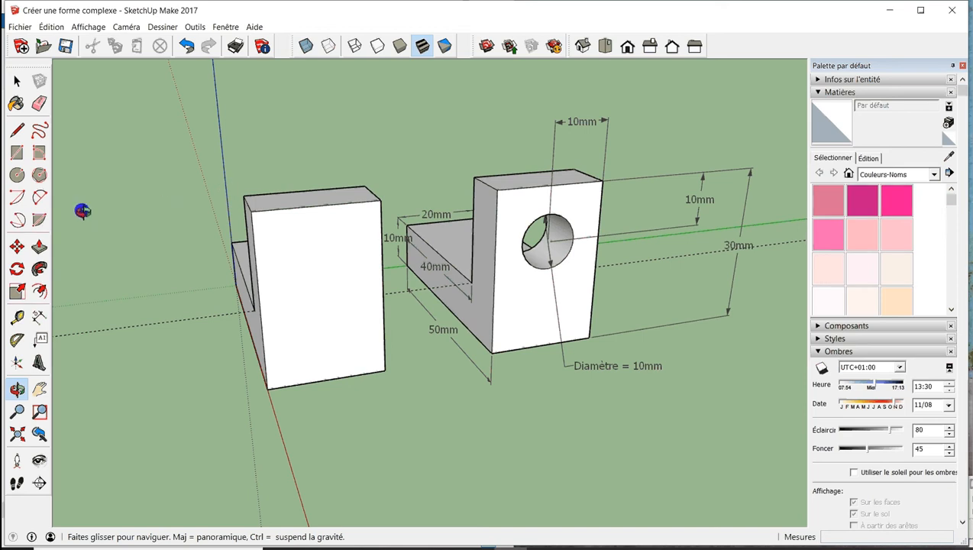
click(17, 319)
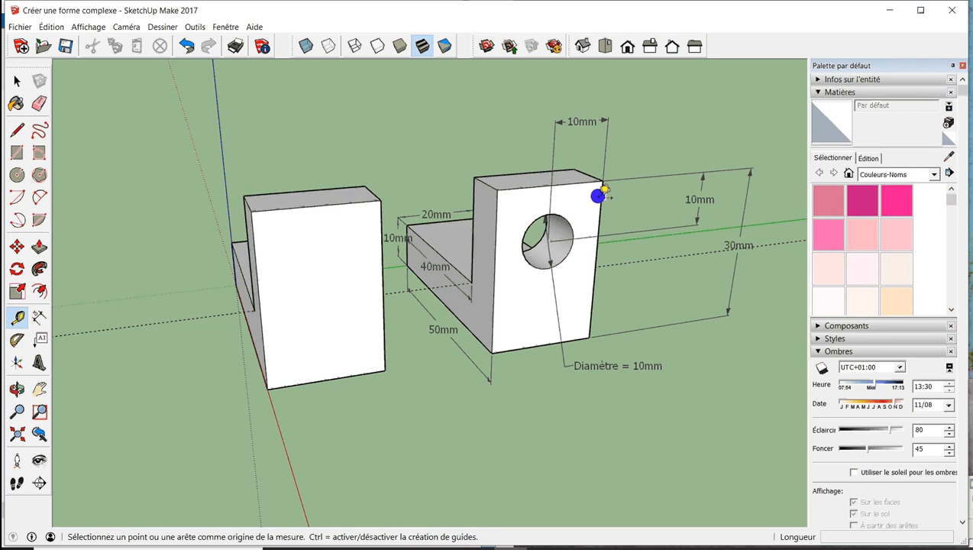
click(287, 209)
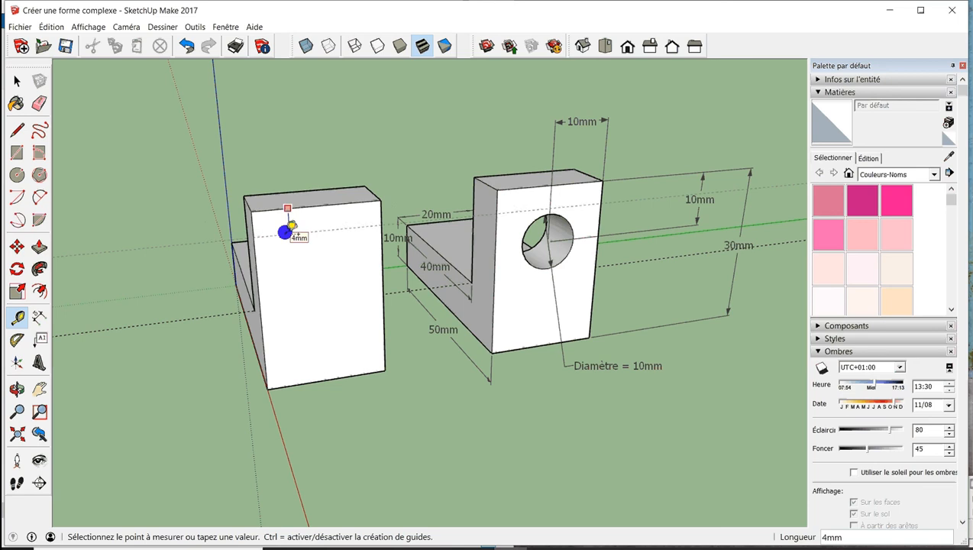
text(10)
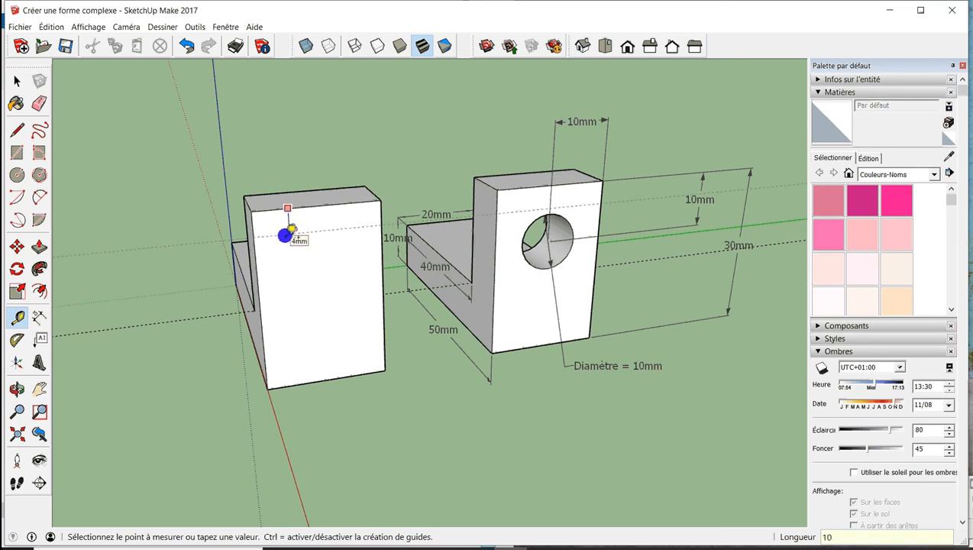
key(Return)
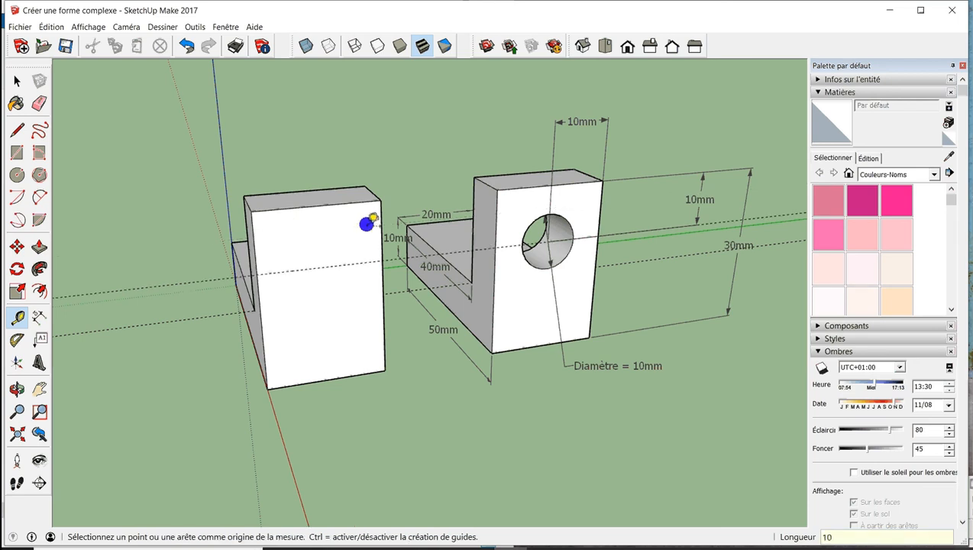
click(381, 212)
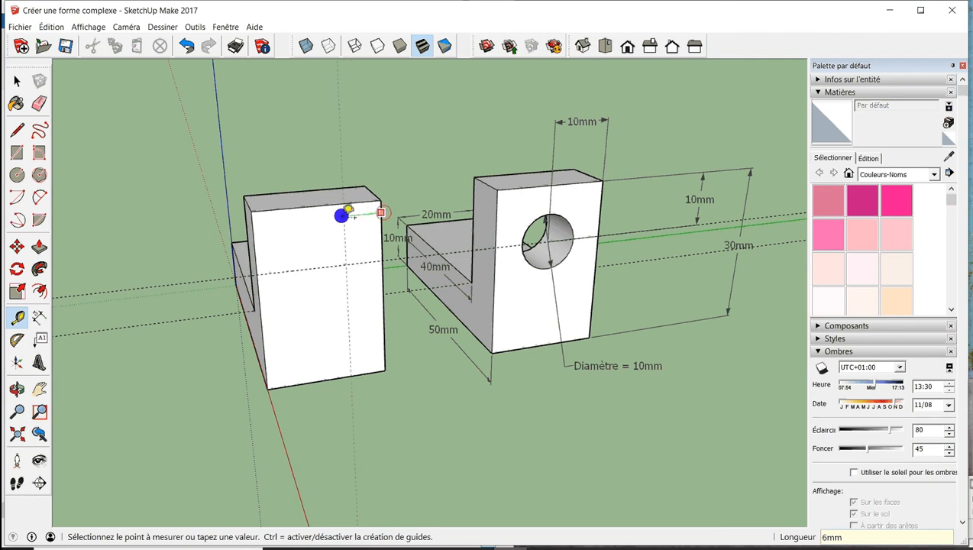
text(10)
key(Return)
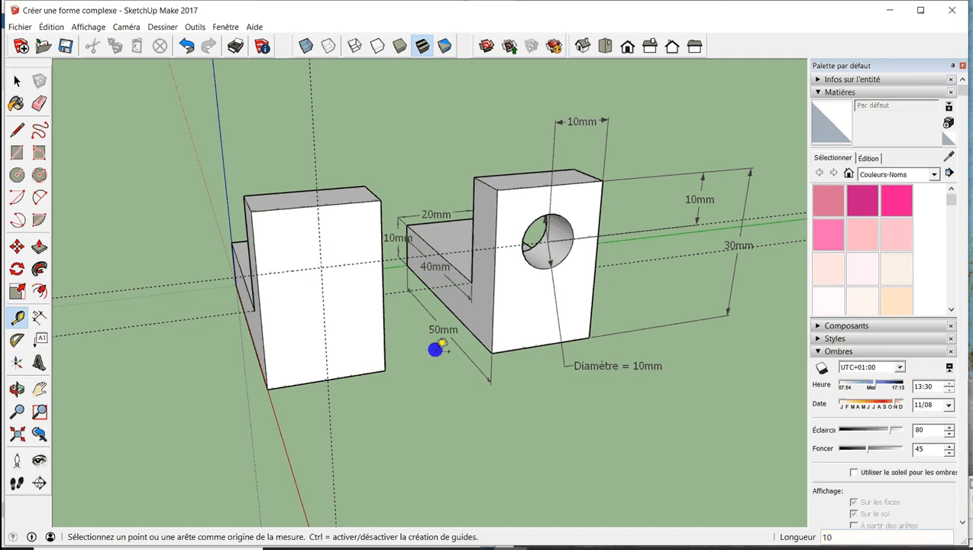
- Draw a circle with a 5 mm radius centred on the intersection of the two guides on the upright's outer face
click(19, 175)
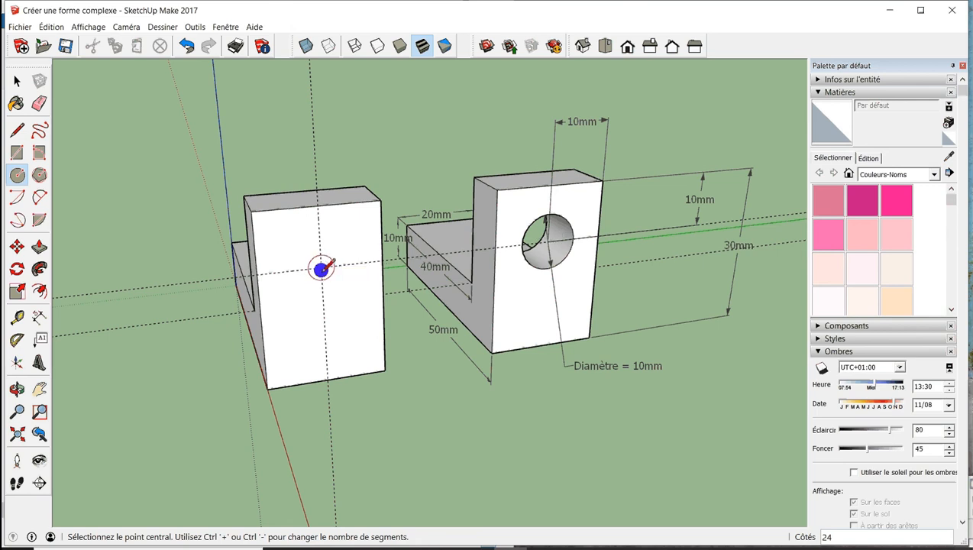
click(321, 268)
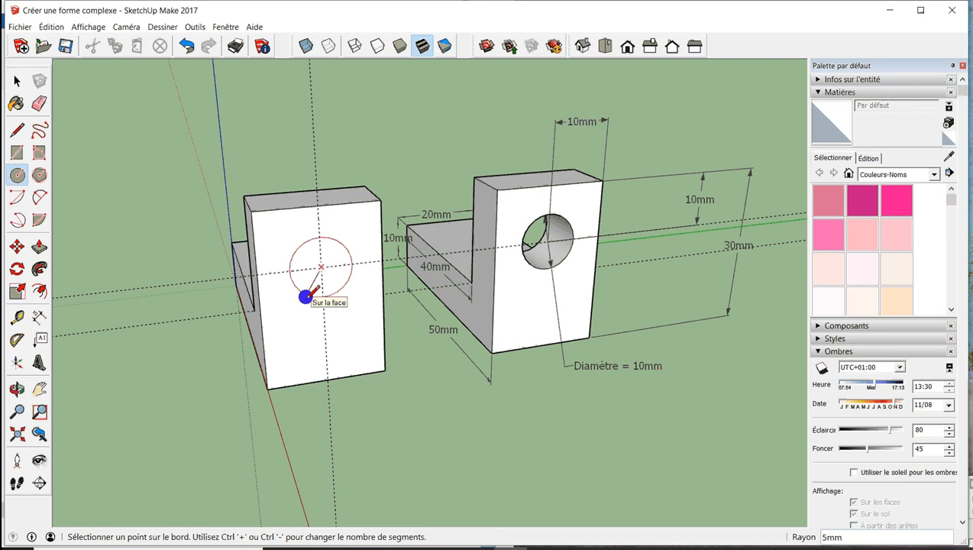
text(5)
key(Return)
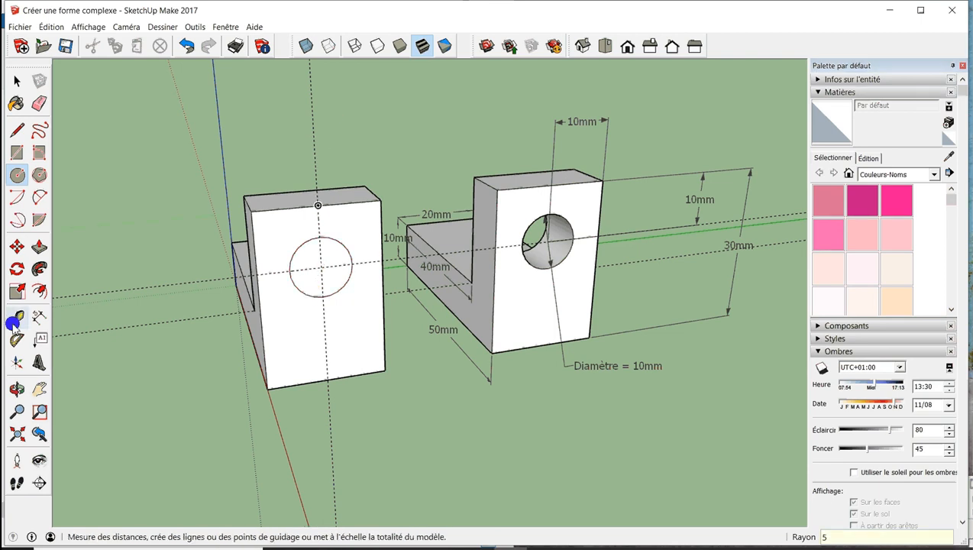
- Push/Pull the circle 10 mm inward through the upright to cut the round hole
click(17, 389)
drag(169, 335, 437, 214)
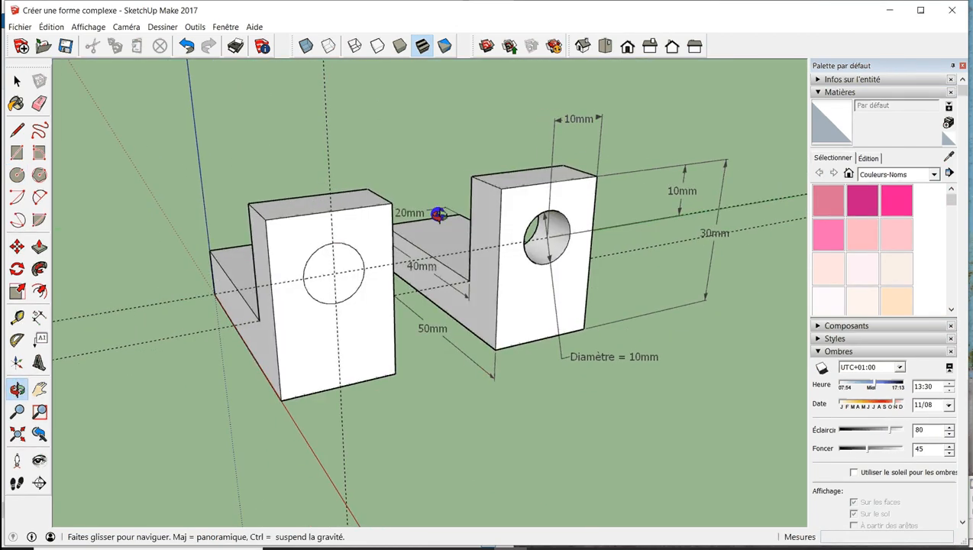
drag(239, 337, 476, 278)
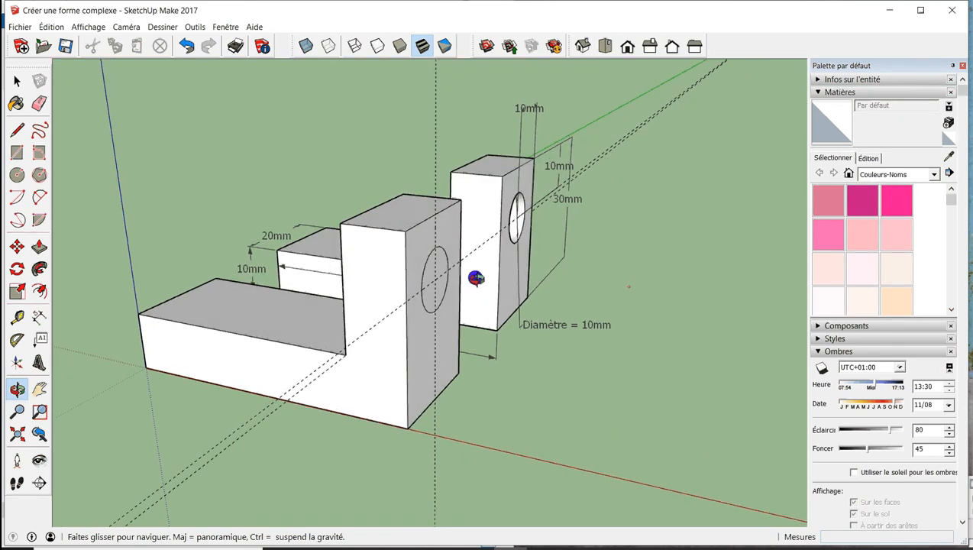
click(39, 247)
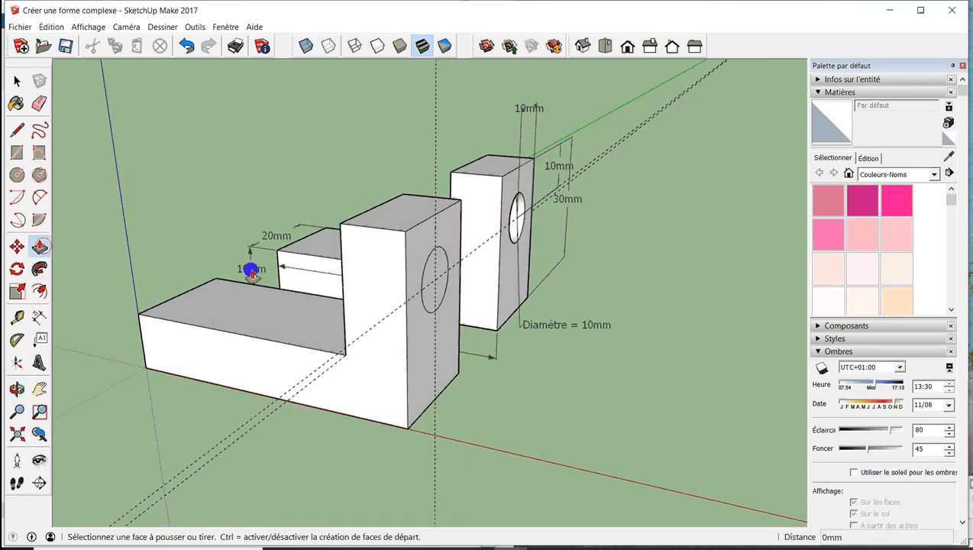
click(431, 278)
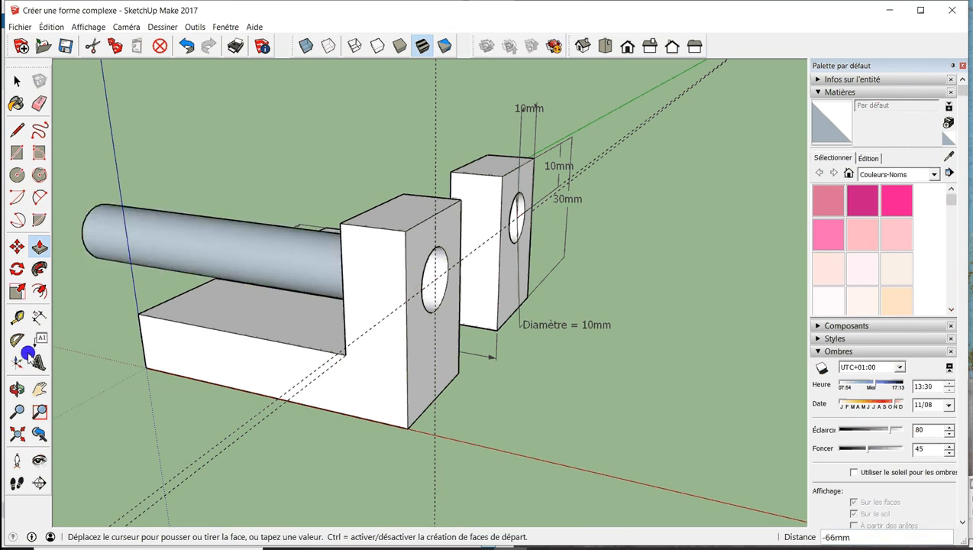
click(17, 389)
drag(221, 371, 521, 330)
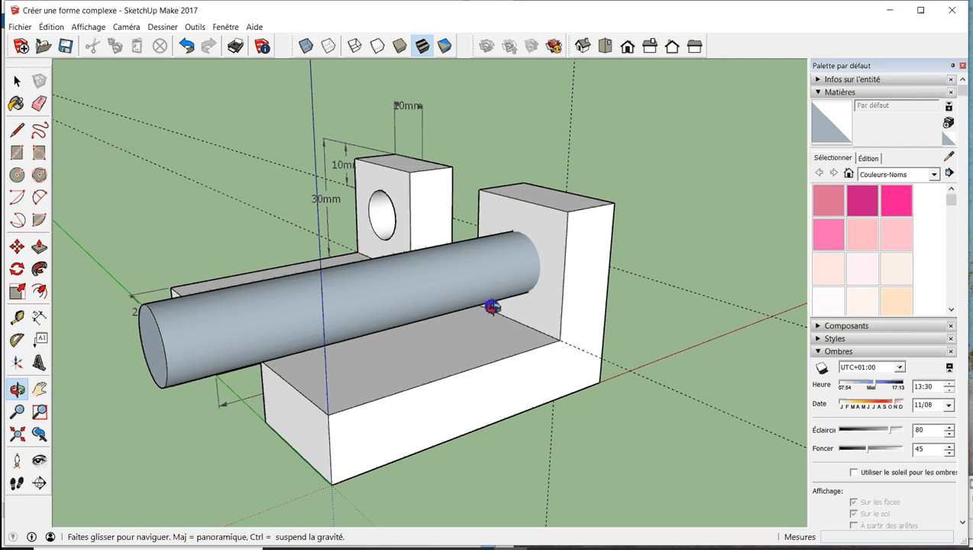
key(Escape)
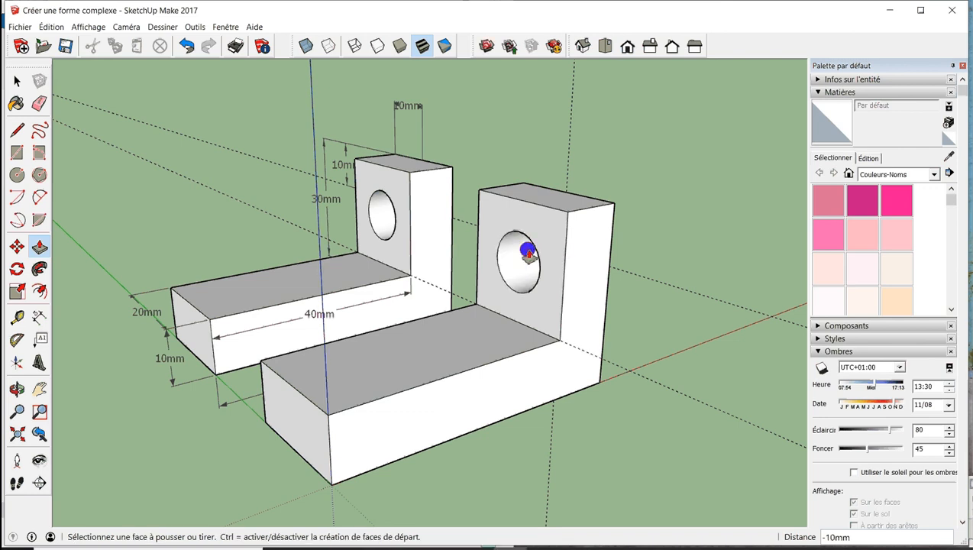
click(17, 391)
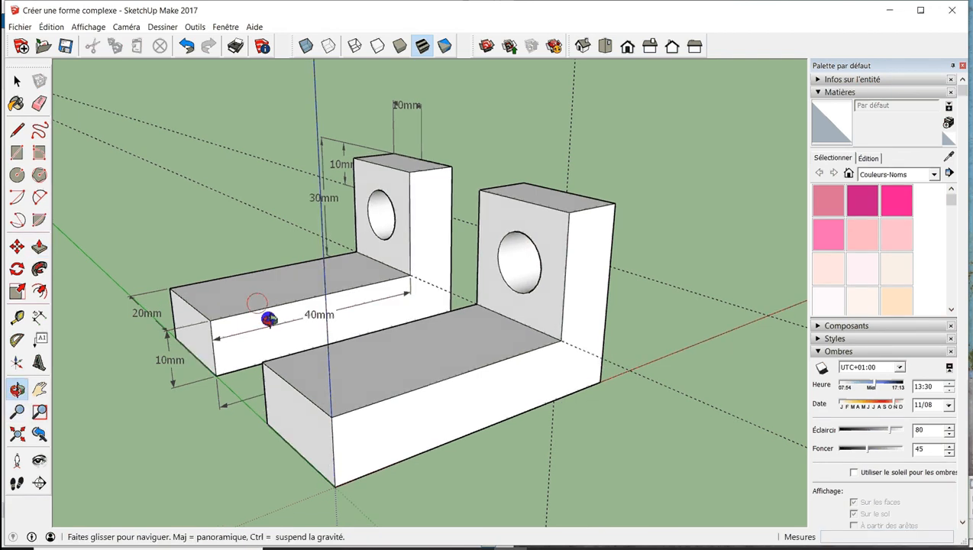
drag(260, 317, 527, 289)
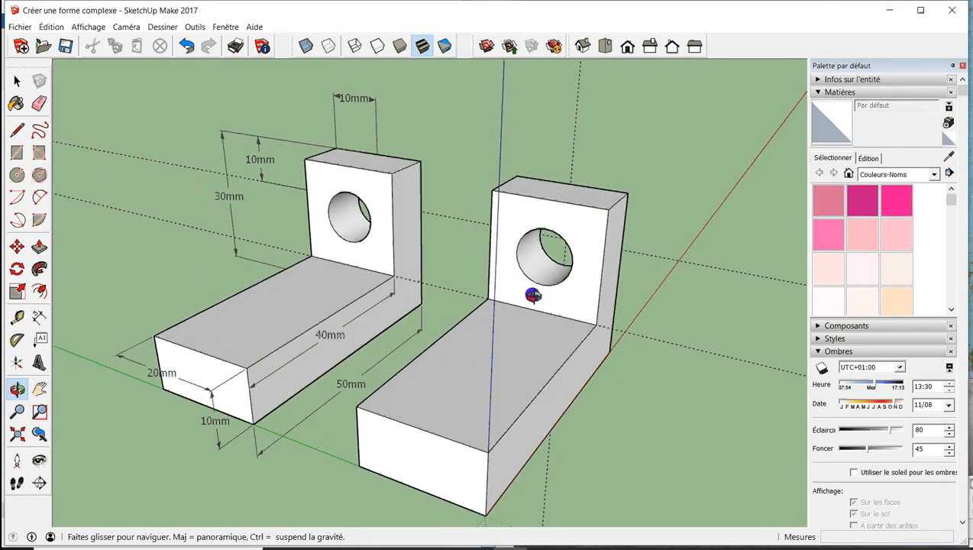